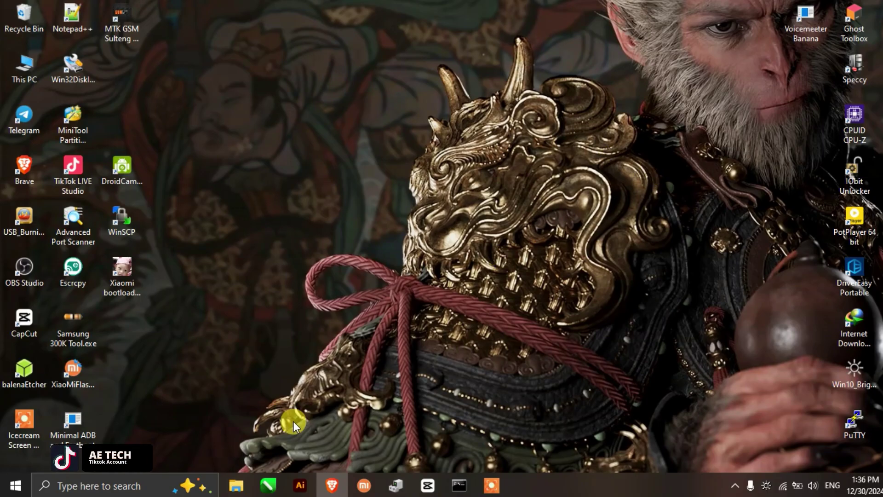
Step: Open File Explorer and go into the TWRP-Installer subfolder of the redmo 3s TWRP-Installer folder
click(236, 485)
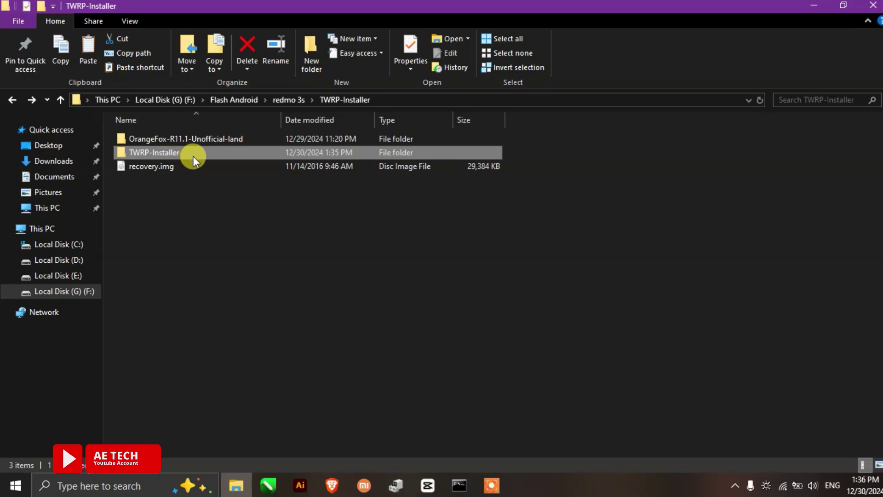
mouse_move(184, 154)
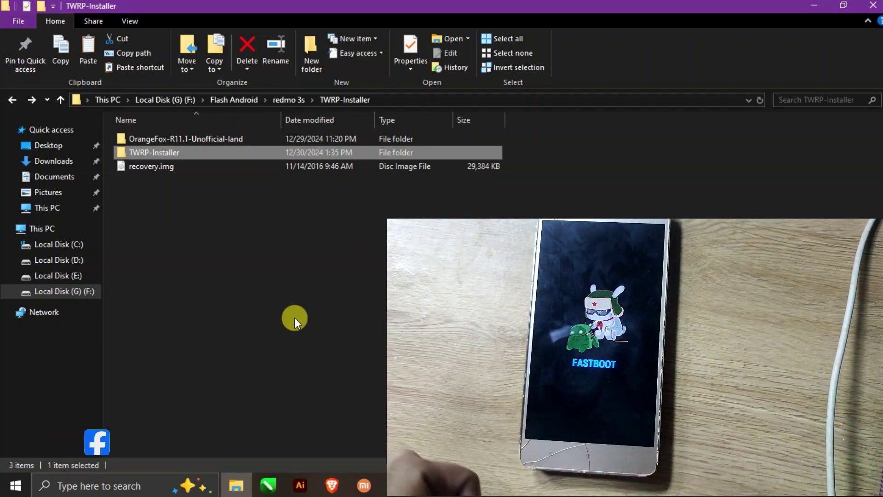
double_click(159, 155)
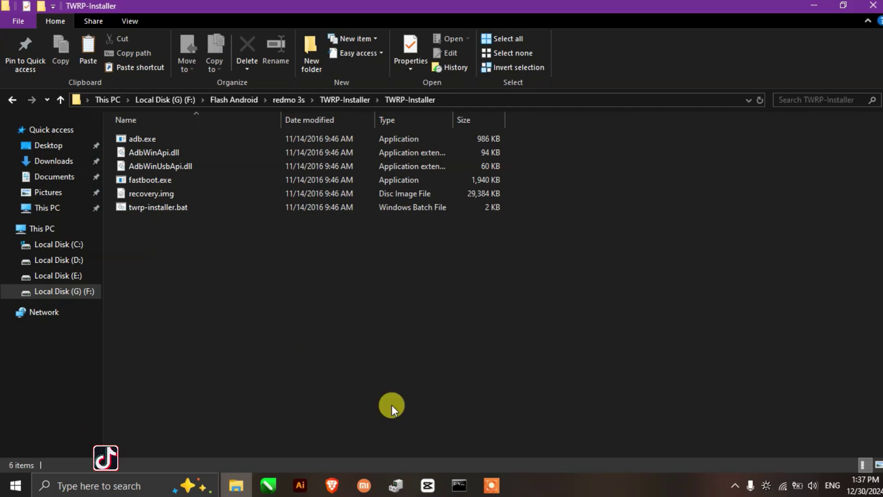
Step: Switch to the Command Prompt and try to list the connected devices with the command "fastbootd devices"
click(459, 485)
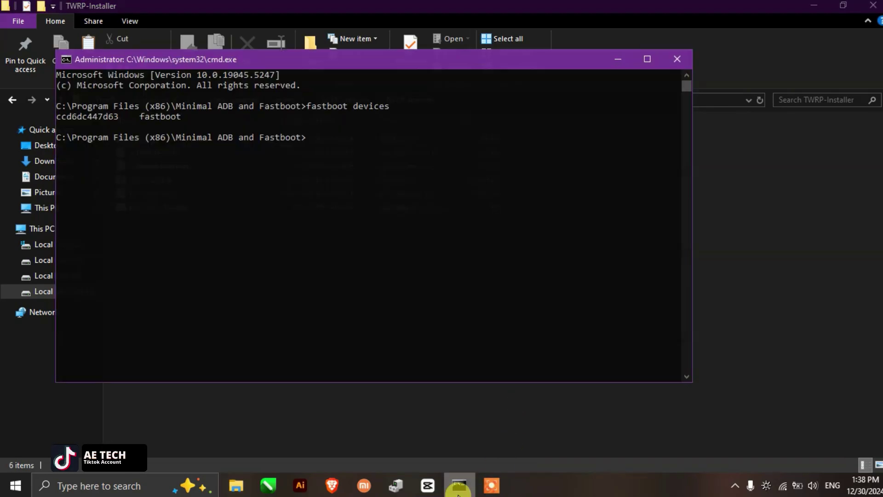
click(397, 251)
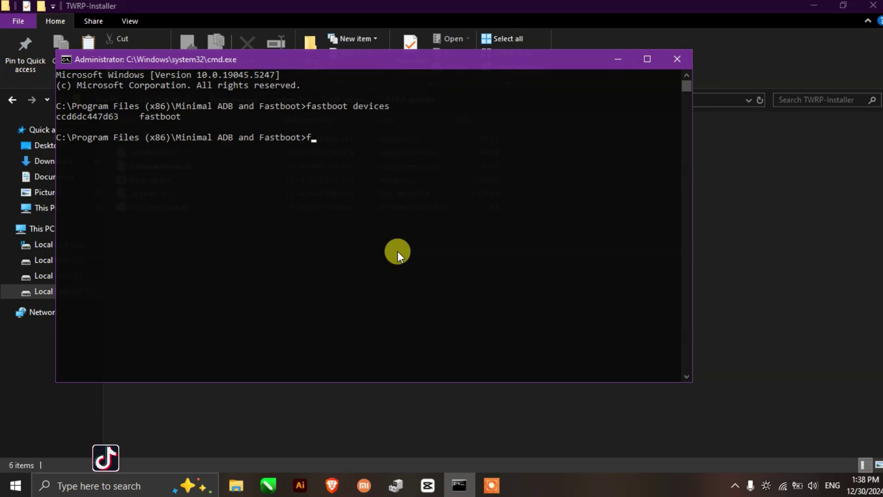
text(fastboot)
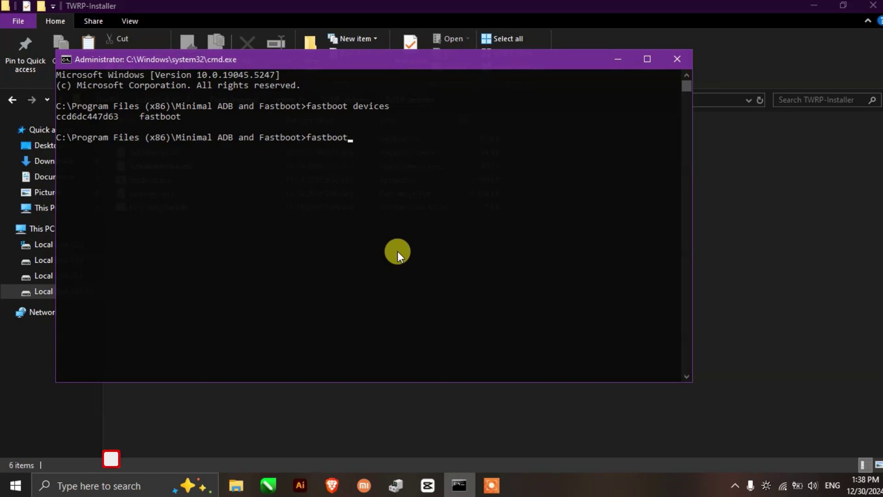
text(d evices)
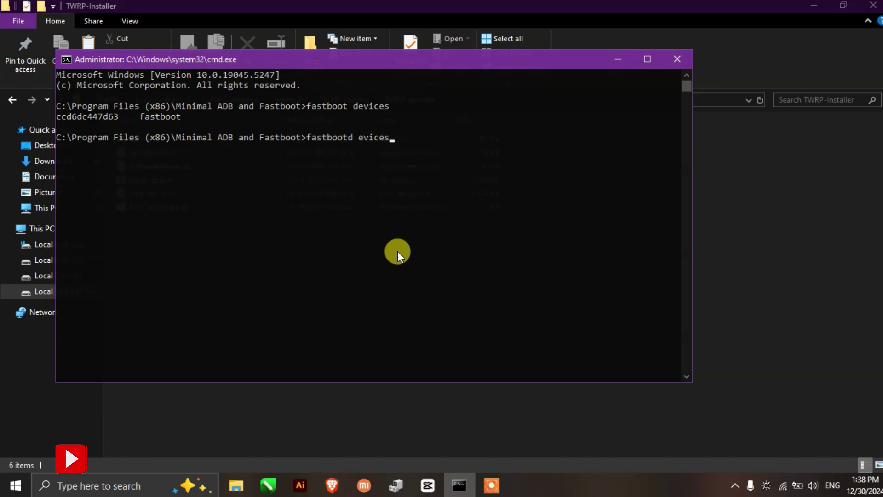
key(BackSpace)
key(BackSpace)
key(BackSpace)
key(BackSpace)
key(BackSpace)
key(BackSpace)
key(BackSpace)
text(devu)
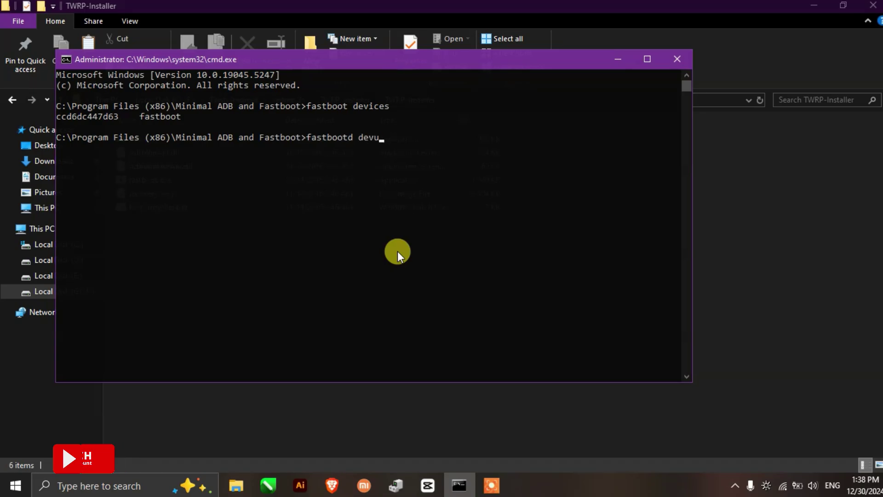
key(BackSpace)
text(ices)
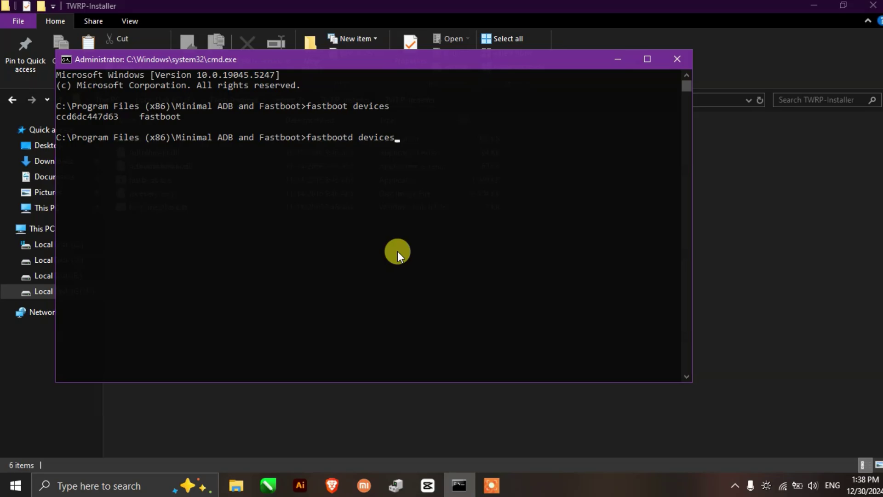
key(Return)
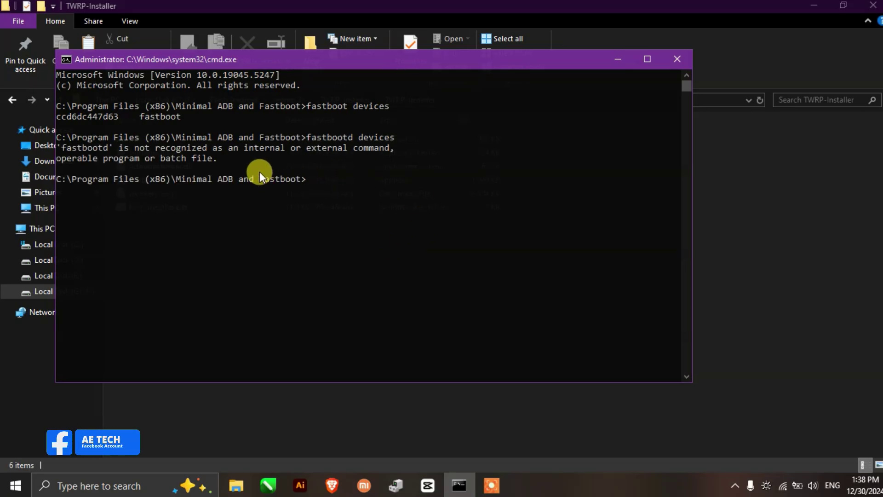
Step: Check the phone's connection by running "fastboot devices", and minimize the Command Prompt
text(fastbo)
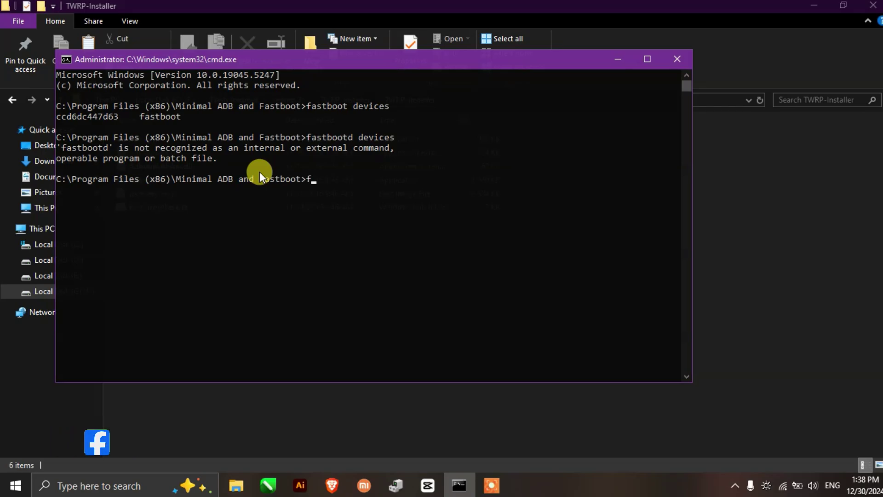
text(ot devices)
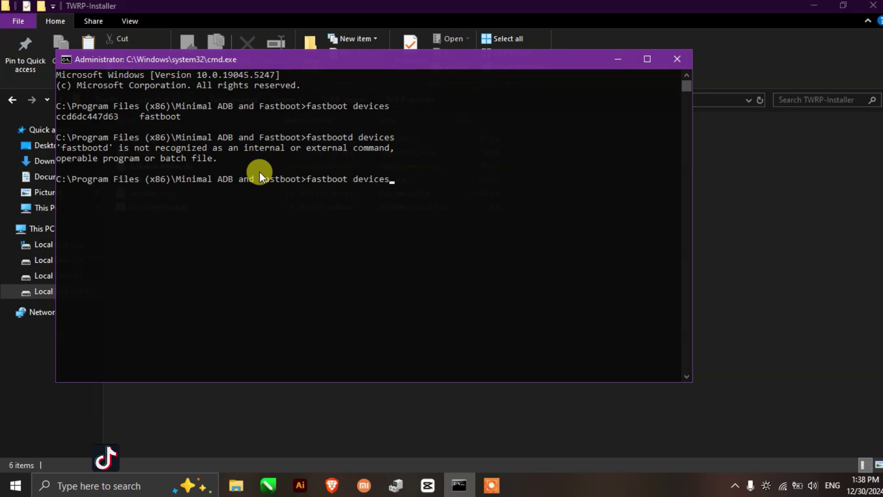
key(ctrl+q)
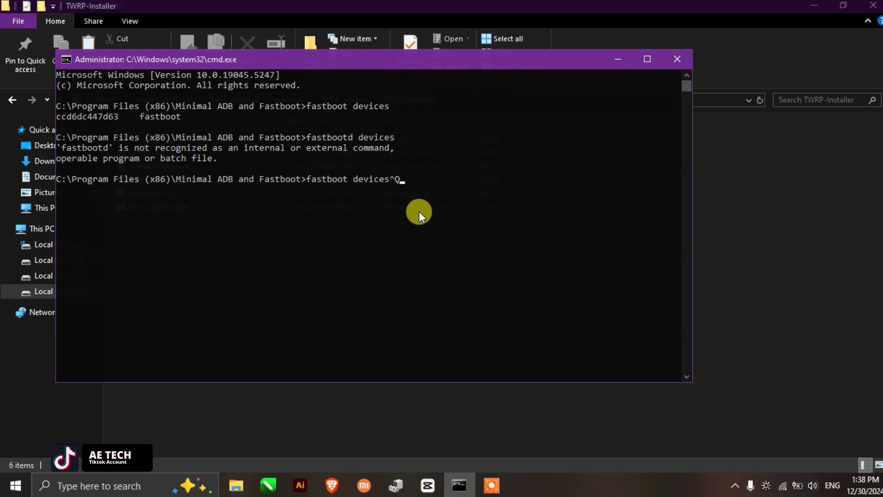
key(BackSpace)
key(BackSpace)
text(s)
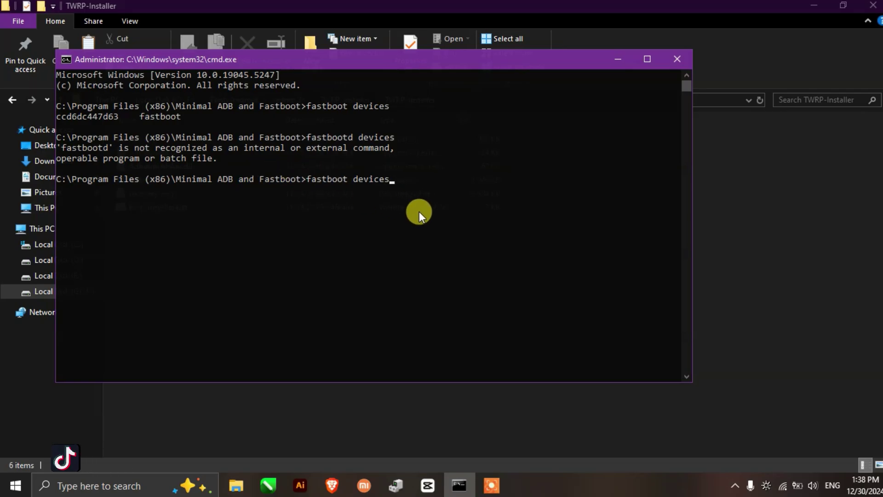
key(Return)
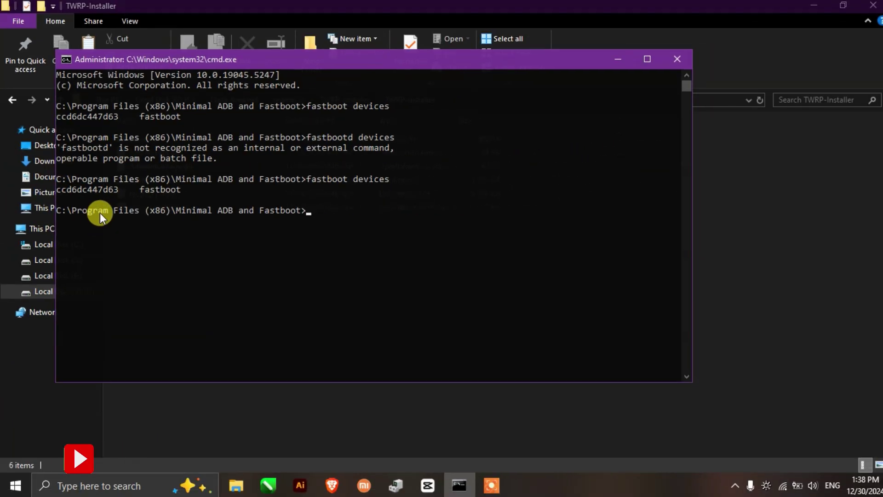
click(618, 60)
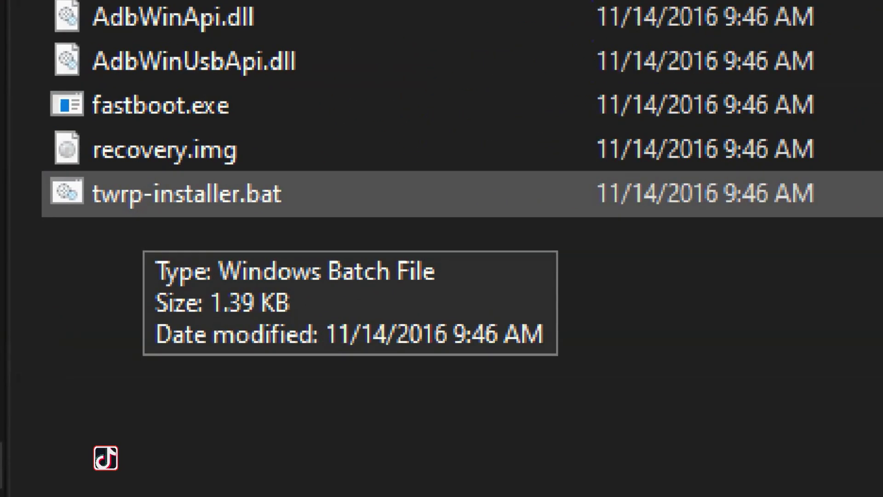
Step: Run twrp-installer.bat from the TWRP-Installer folder as administrator
click(175, 198)
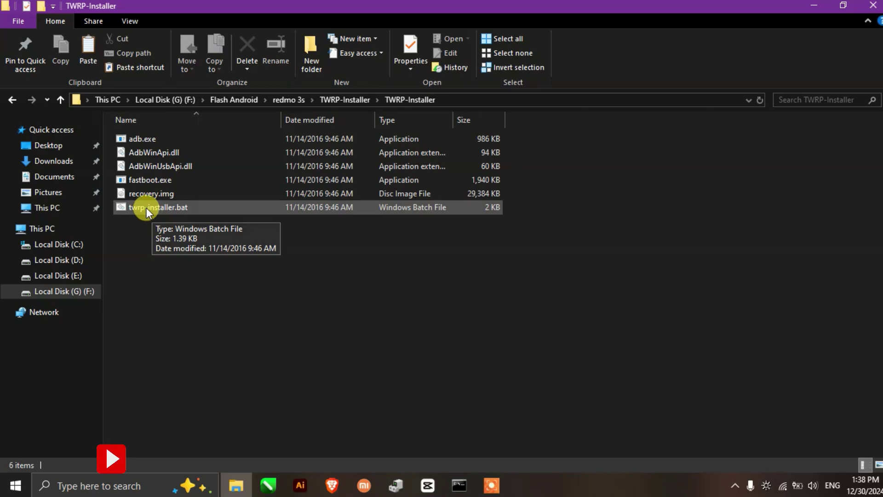
right_click(146, 208)
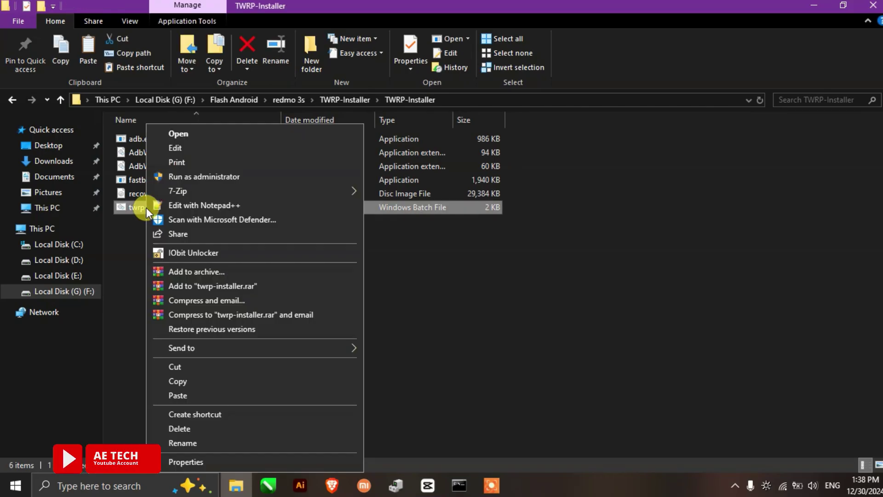
click(214, 176)
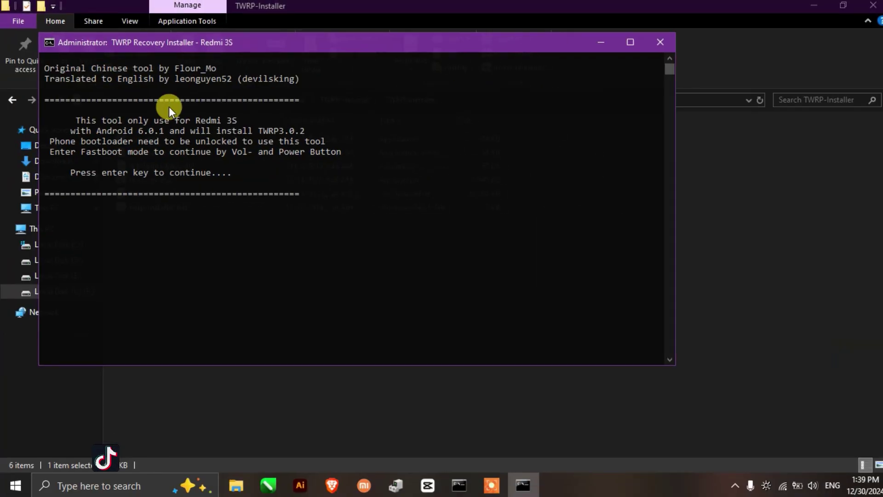
Step: Proceed through the installer to flash the TWRP recovery and boot the Redmi 3S into recovery mode, and close the installer
click(261, 217)
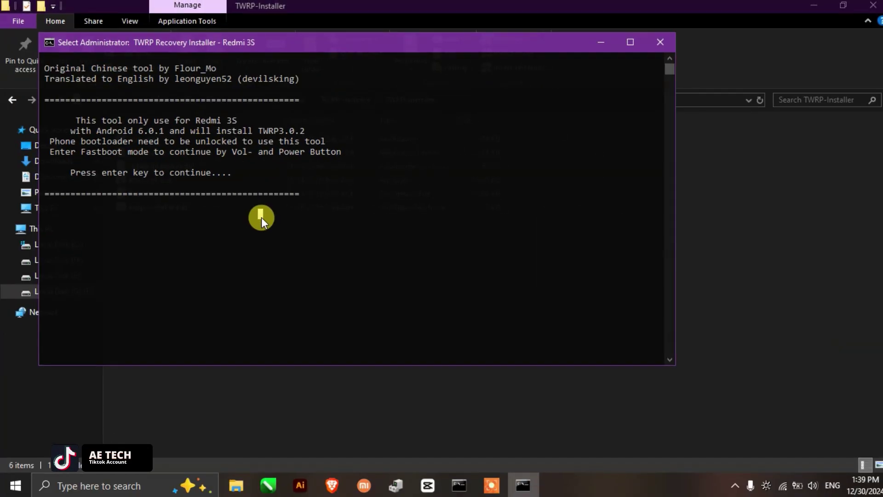
key(Return)
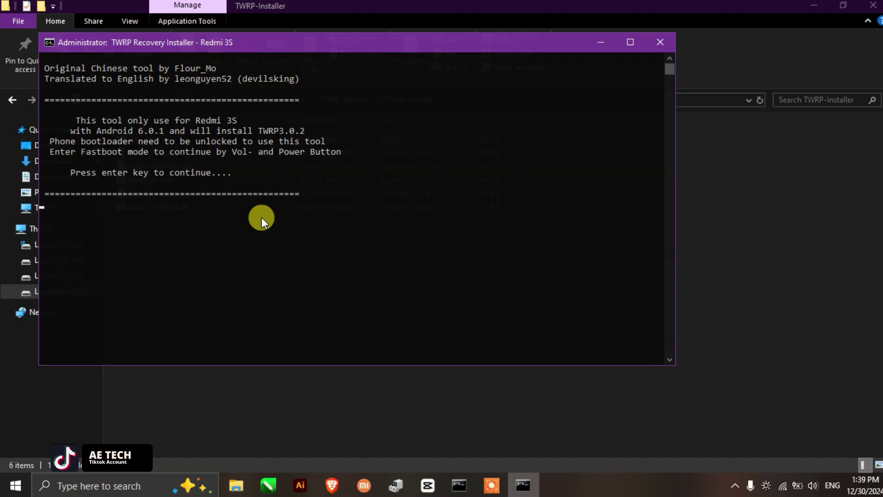
key(Return)
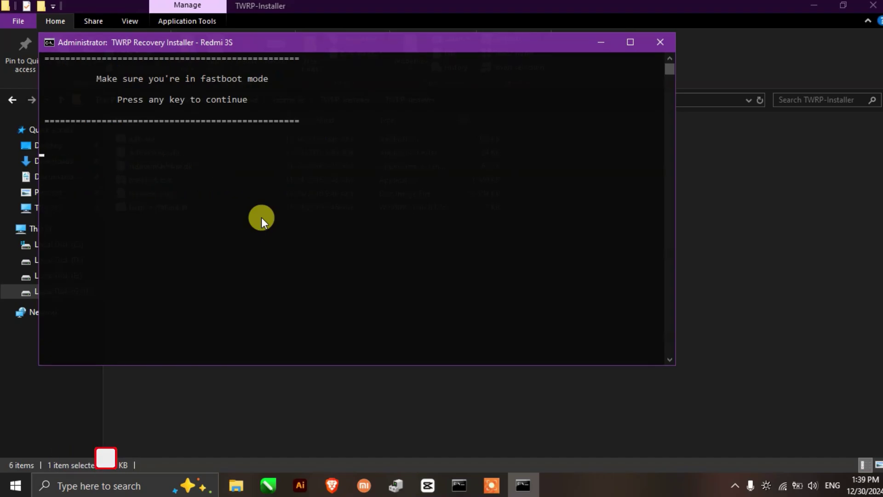
key(Return)
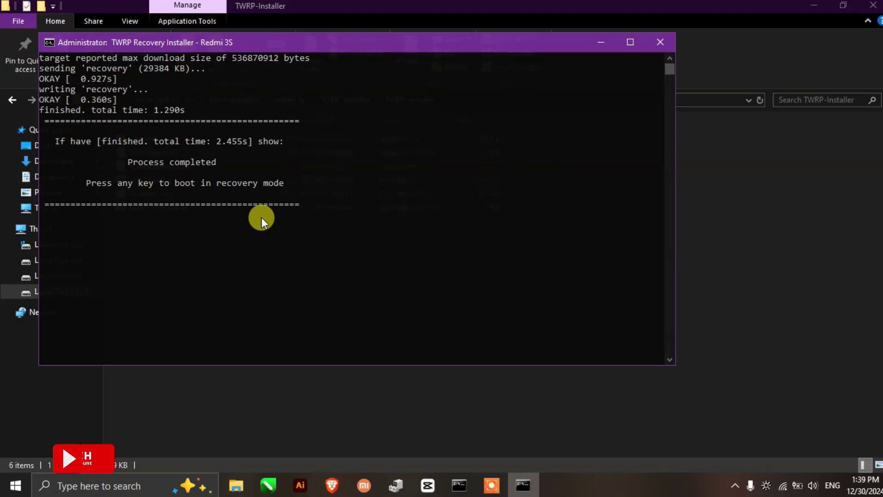
key(Return)
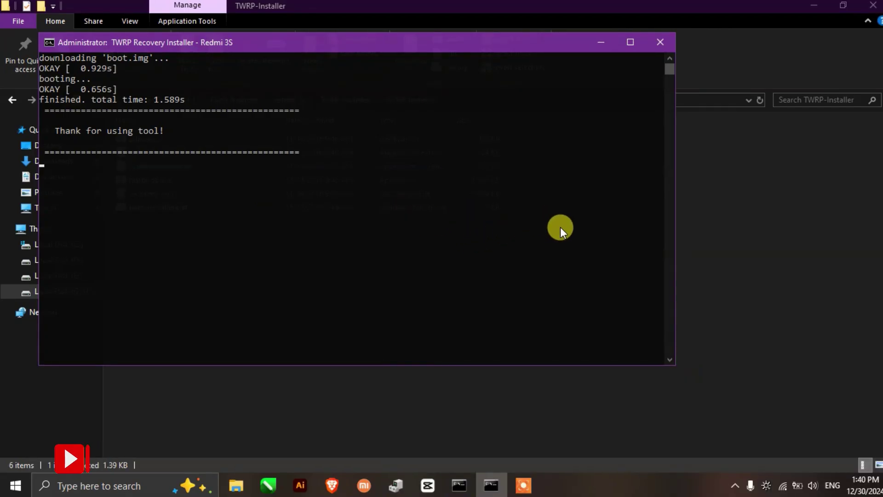
click(661, 42)
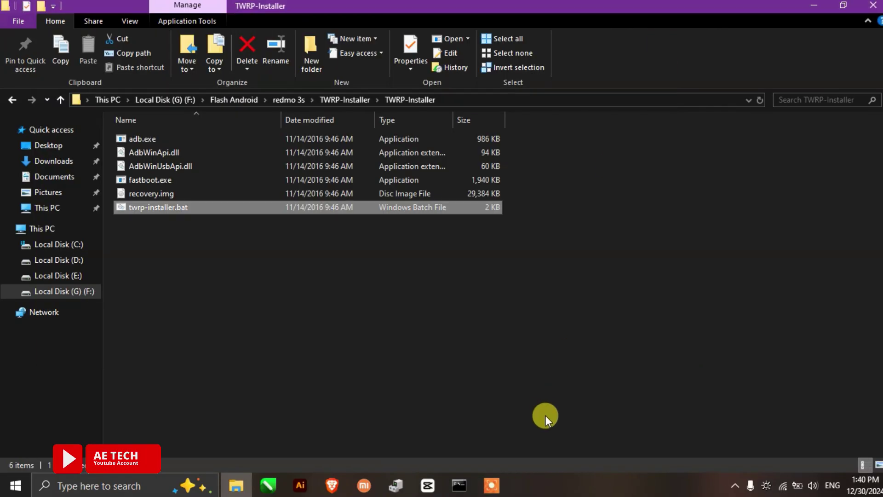
Step: Return to the Command Prompt, recheck the phone's connection with "fastboot devices", and minimize it
click(459, 485)
click(371, 302)
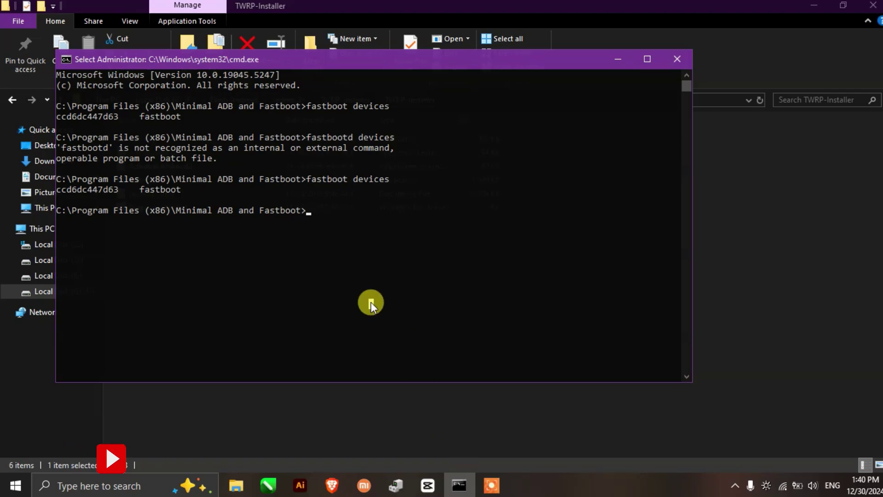
text(fastboot)
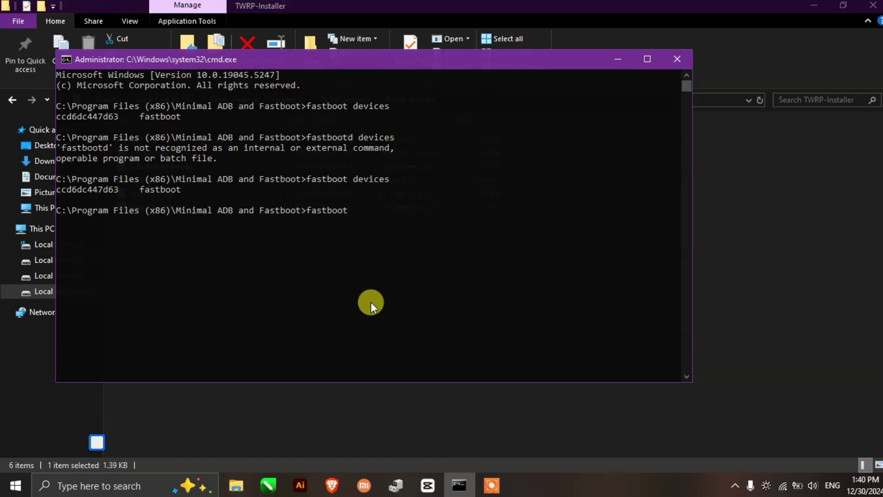
text( devices)
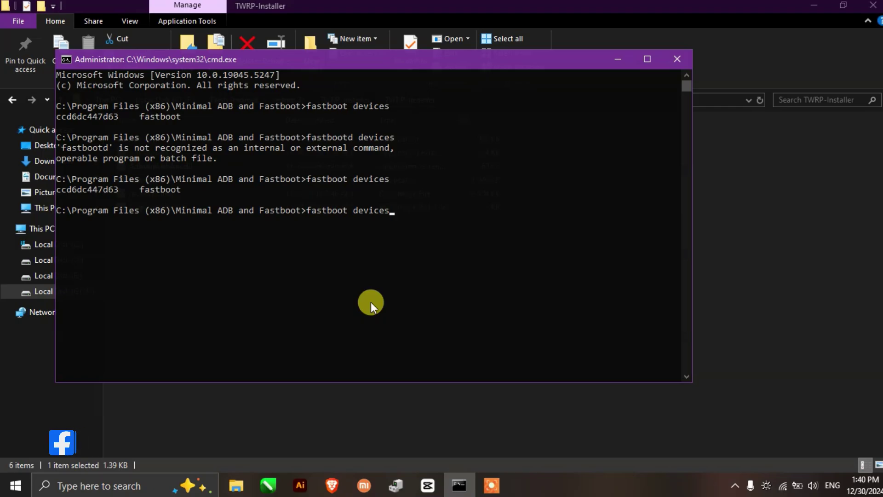
key(Return)
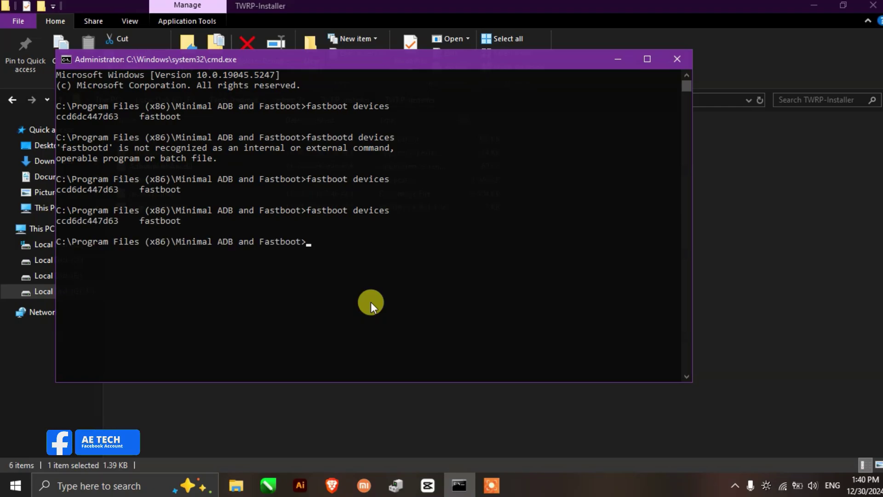
click(614, 59)
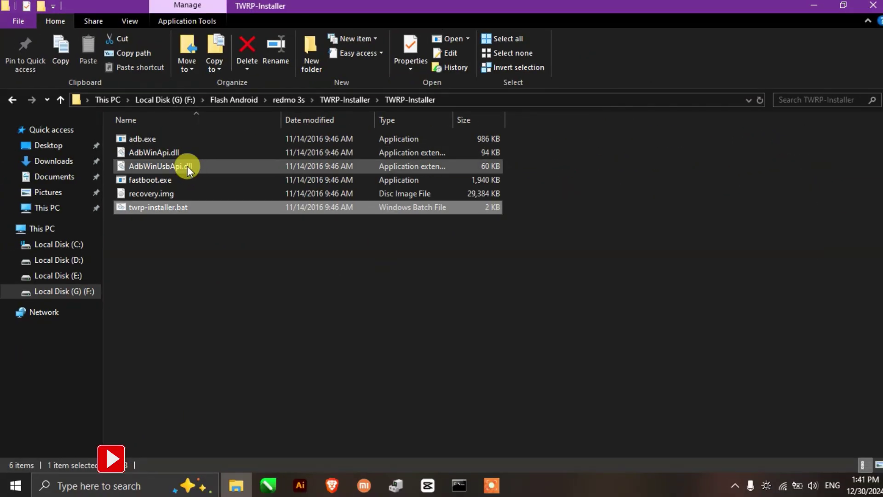
Step: Delete recovery.img from the inner TWRP-Installer folder
right_click(113, 215)
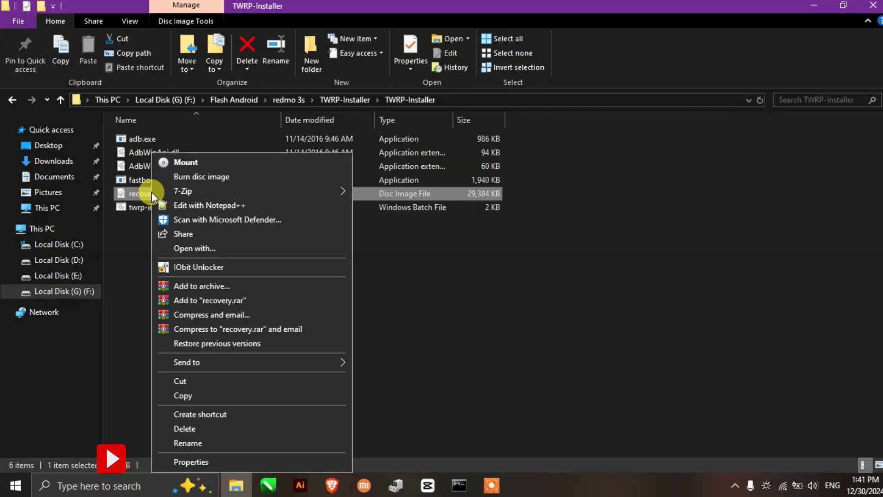
click(203, 426)
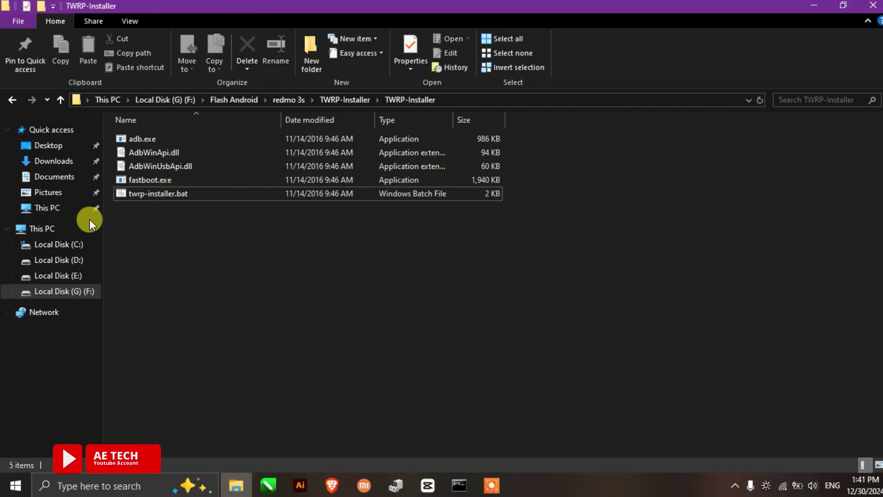
Step: Copy recovery.img from the OrangeFox-R11.1-Unofficial-land folder inside the outer TWRP-Installer folder
click(12, 99)
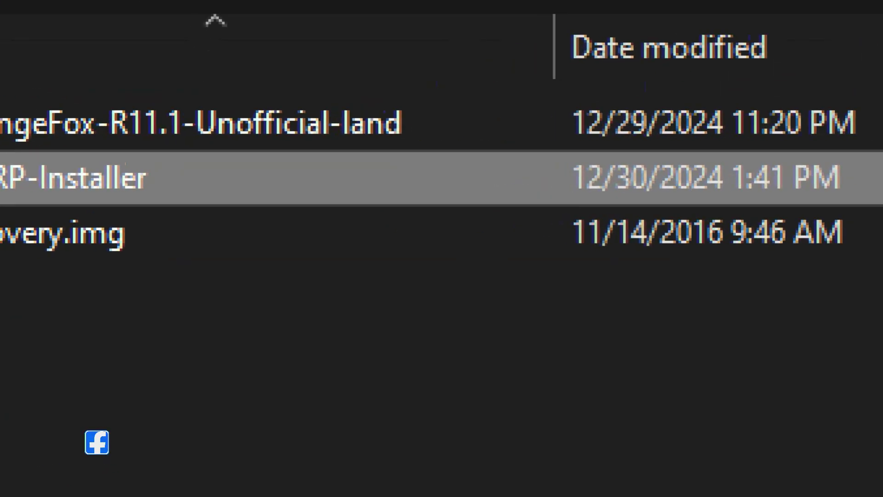
click(176, 134)
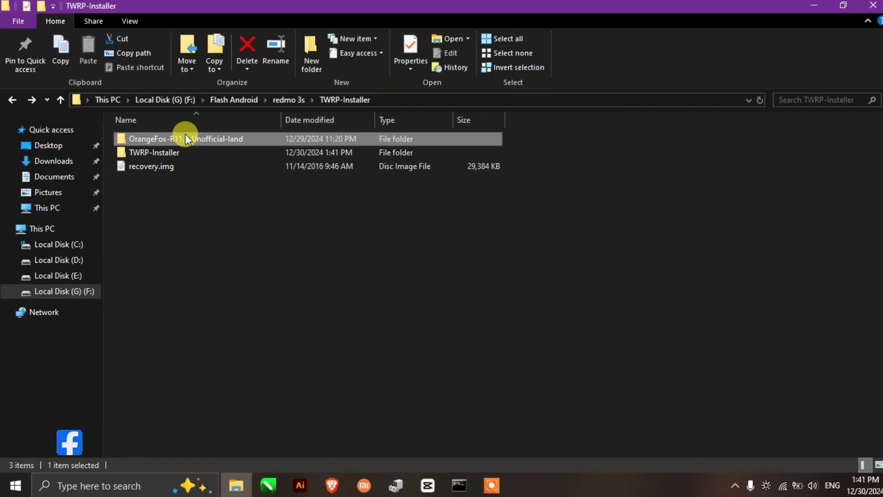
double_click(186, 138)
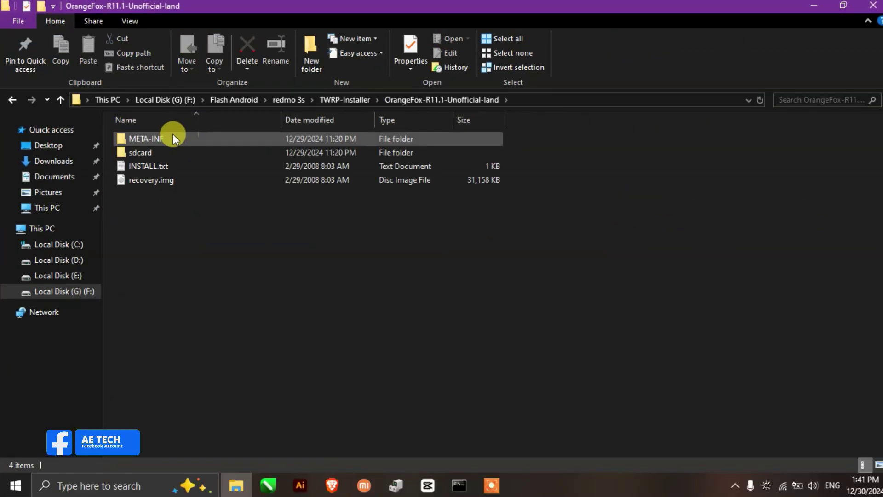
mouse_move(153, 177)
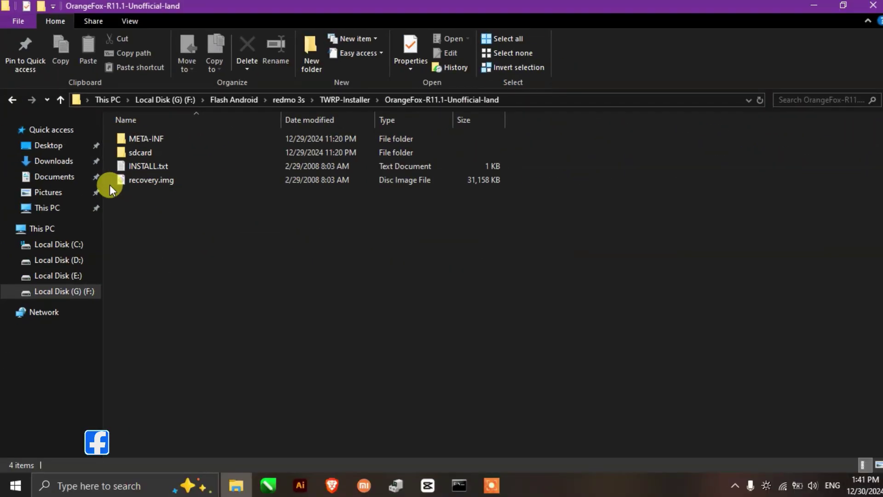
right_click(113, 146)
click(192, 396)
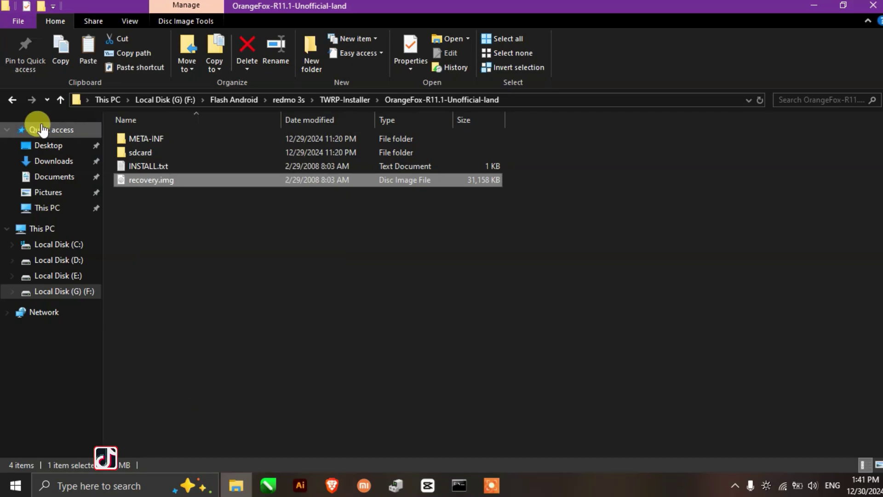
Step: Paste the copied OrangeFox recovery.img into the inner TWRP-Installer folder
click(19, 103)
double_click(163, 155)
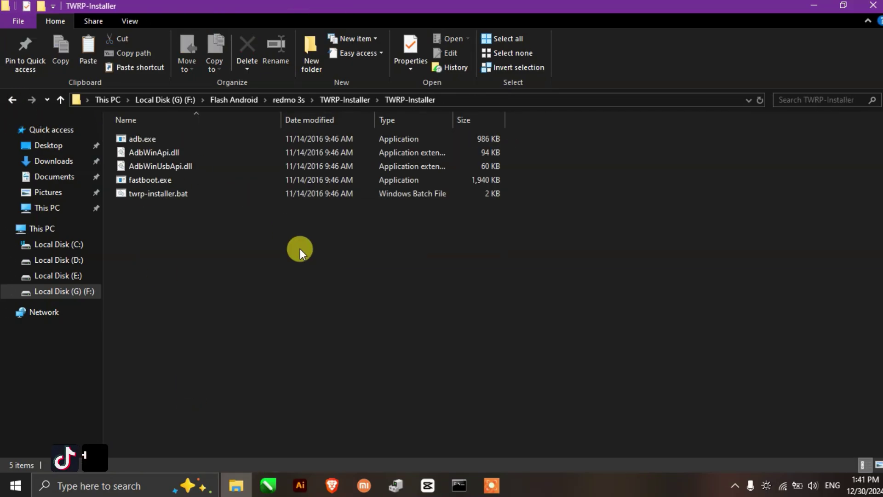
right_click(299, 254)
click(350, 344)
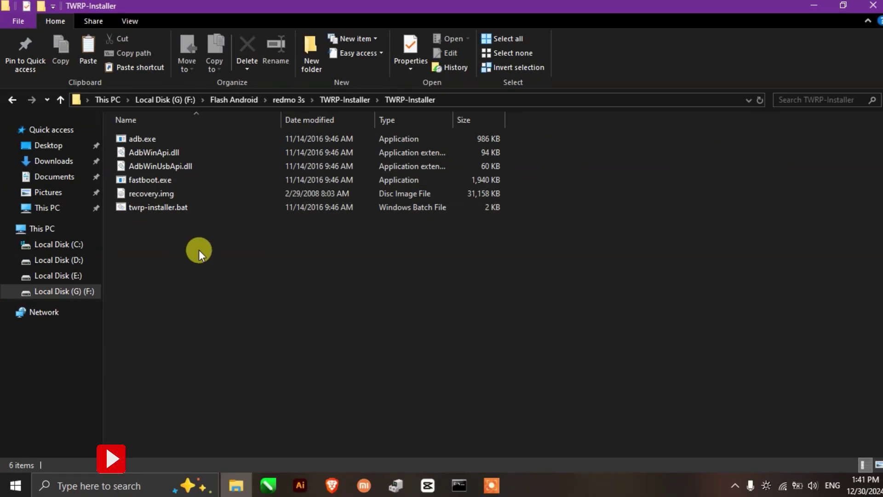
Step: Run twrp-installer.bat, proceed through it to flash the OrangeFox recovery and boot the Redmi 3S into recovery mode, and minimize the installer
double_click(161, 211)
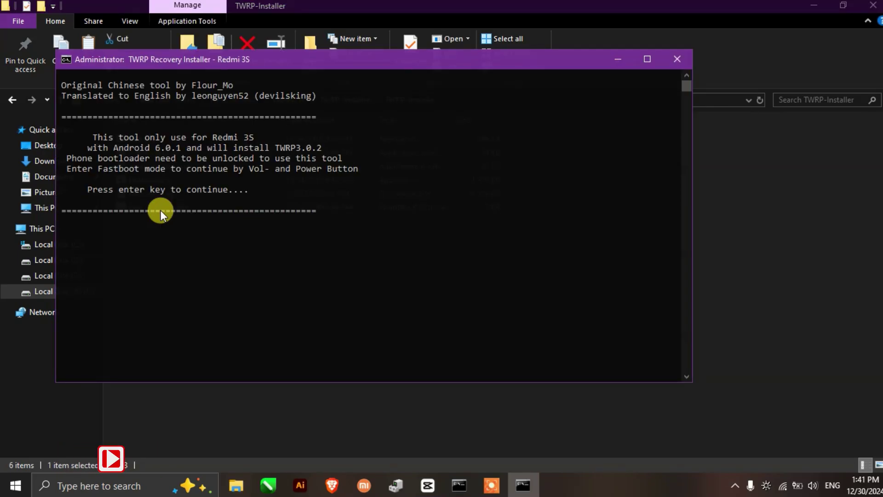
key(Return)
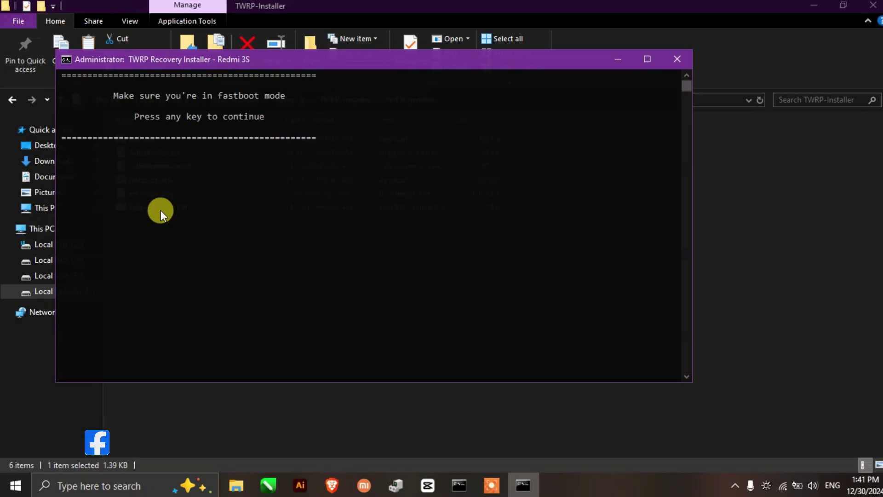
key(Return)
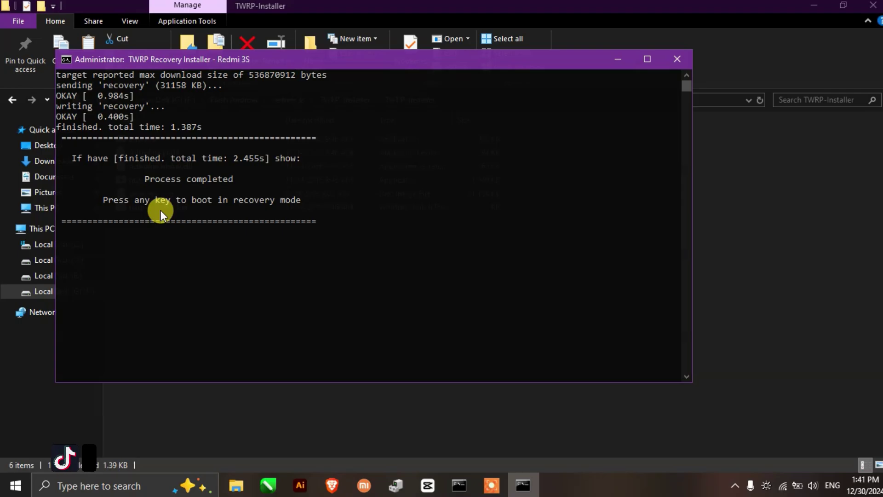
key(Return)
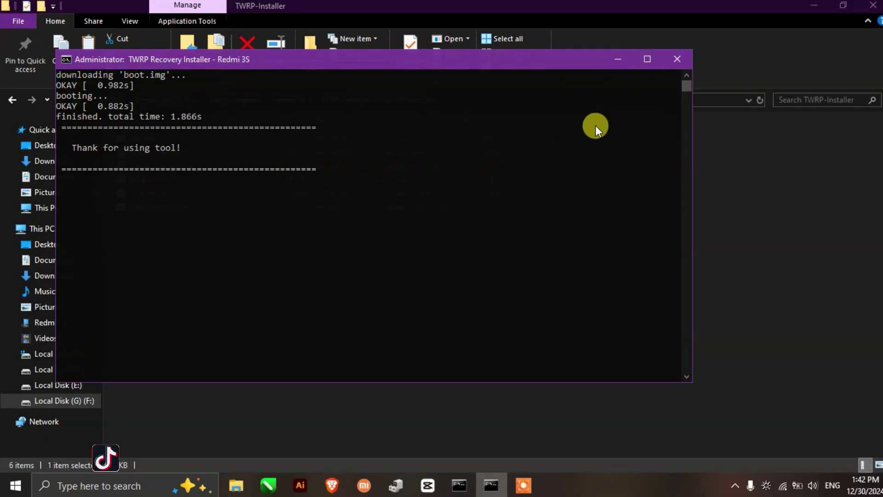
click(617, 57)
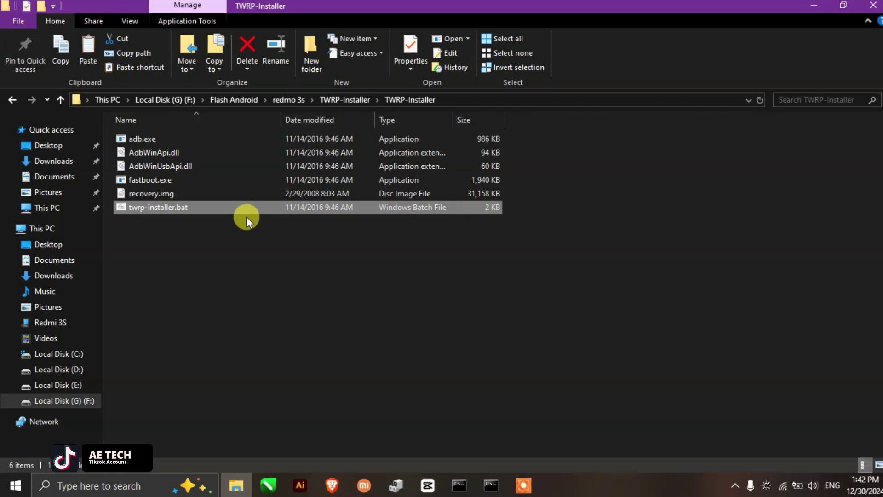